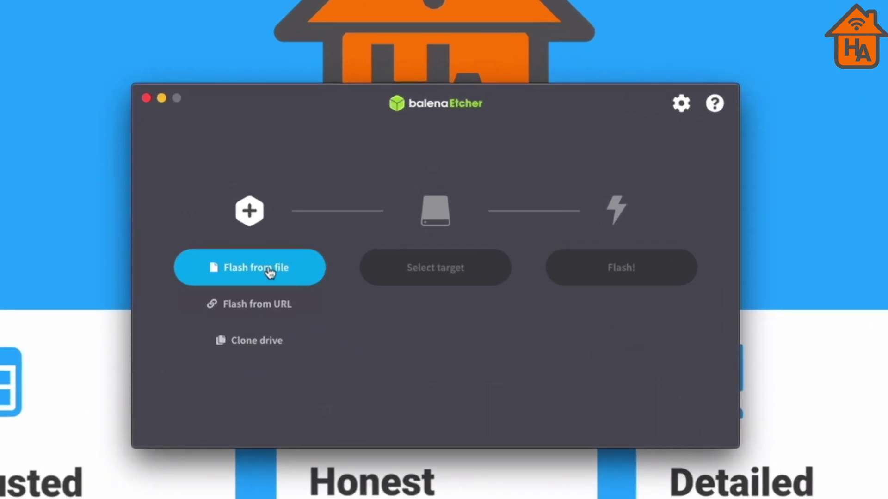
- Select HOOBS-3.3.3-ARM7.img from the Desktop Hoobs folder as the source image
left_click(269, 273)
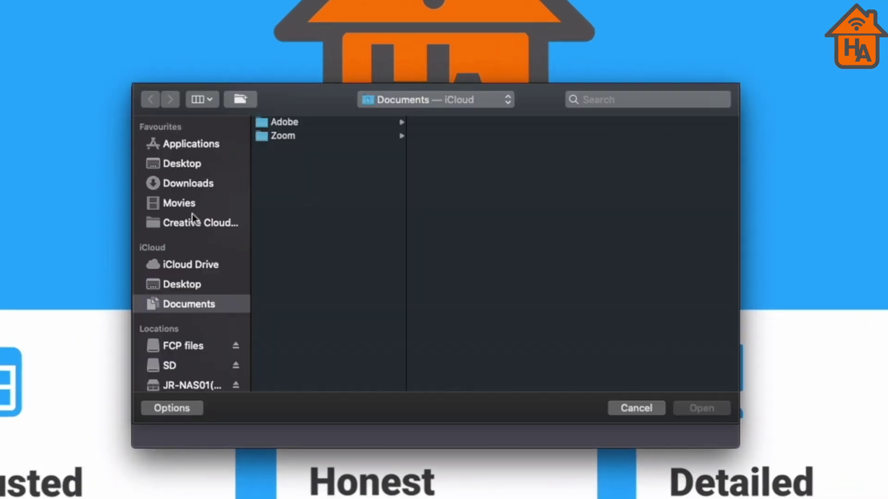
left_click(208, 283)
left_click(300, 137)
left_click(455, 123)
left_click(712, 410)
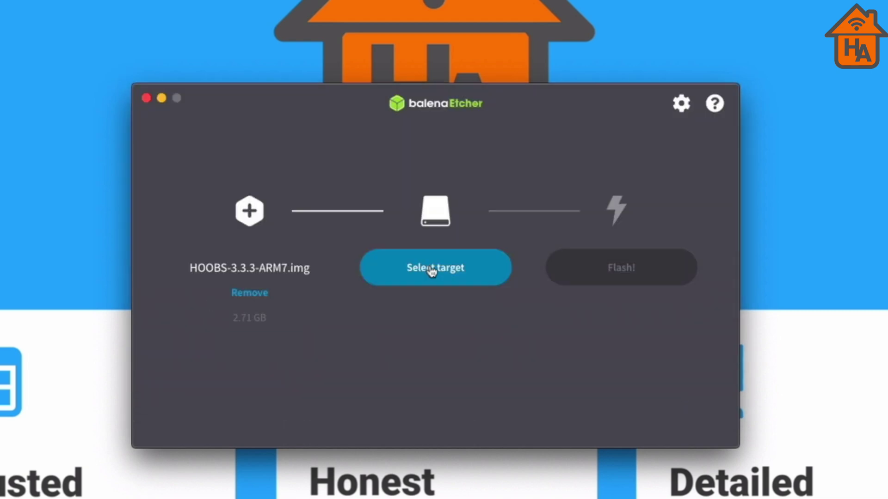
- Flash the image to the Apple SDXC Reader Media card, authorising with the administrator password
left_click(432, 271)
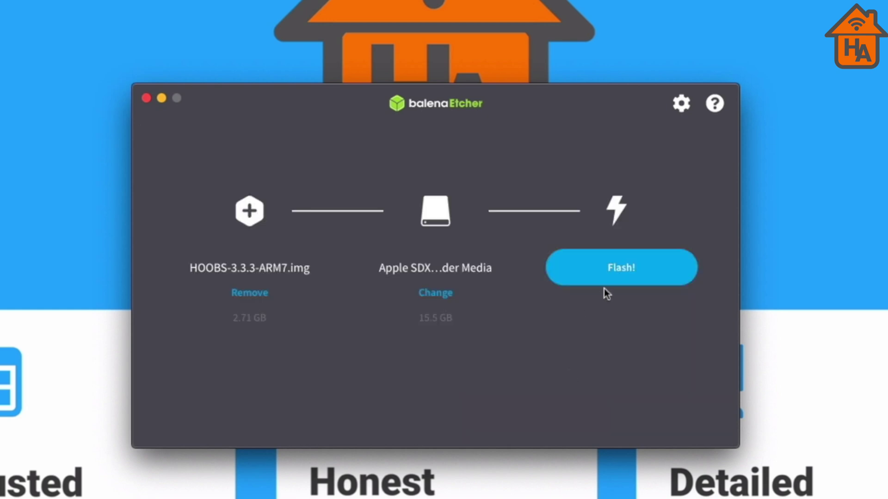
left_click(620, 271)
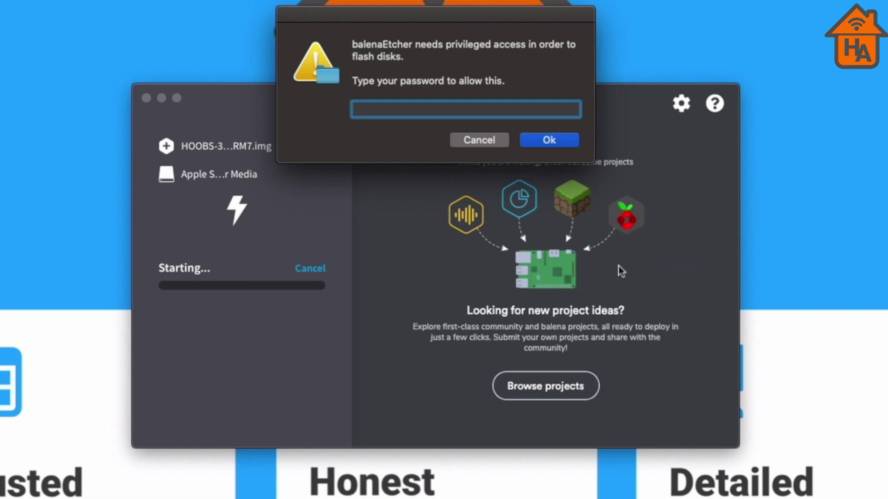
type("•")
key("Return")
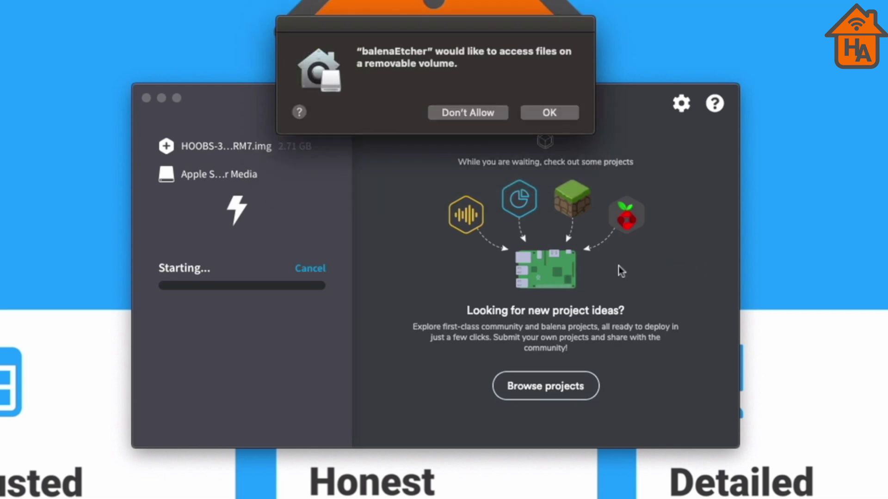
left_click(546, 113)
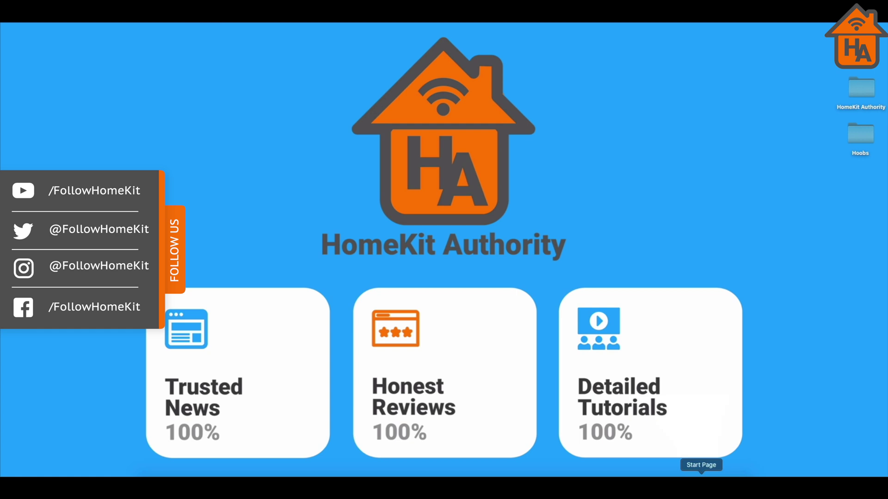
- Join the HOOBS Wi-Fi, then connect the box to Home network with its passphrase
left_click(666, 11)
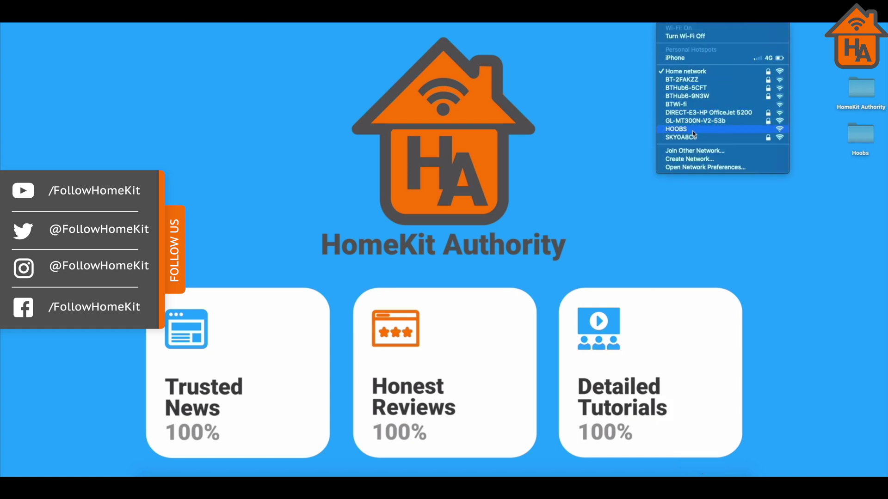
left_click(693, 132)
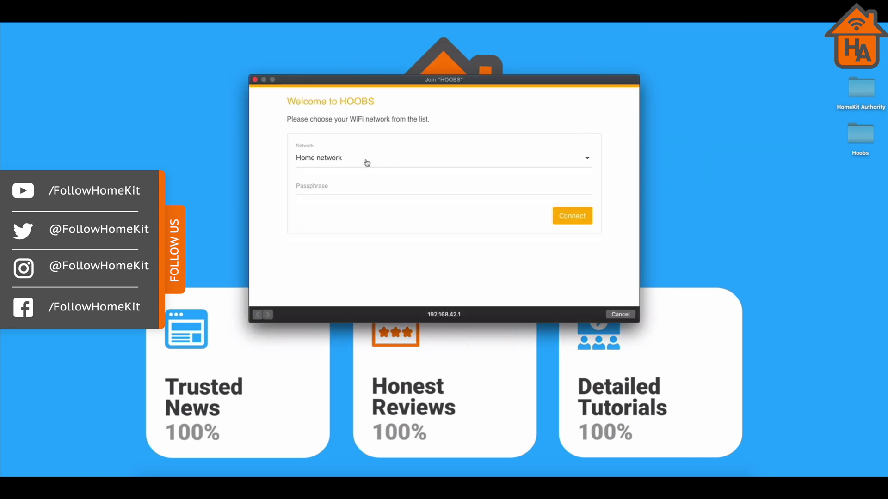
left_click(366, 164)
left_click(356, 159)
left_click(335, 186)
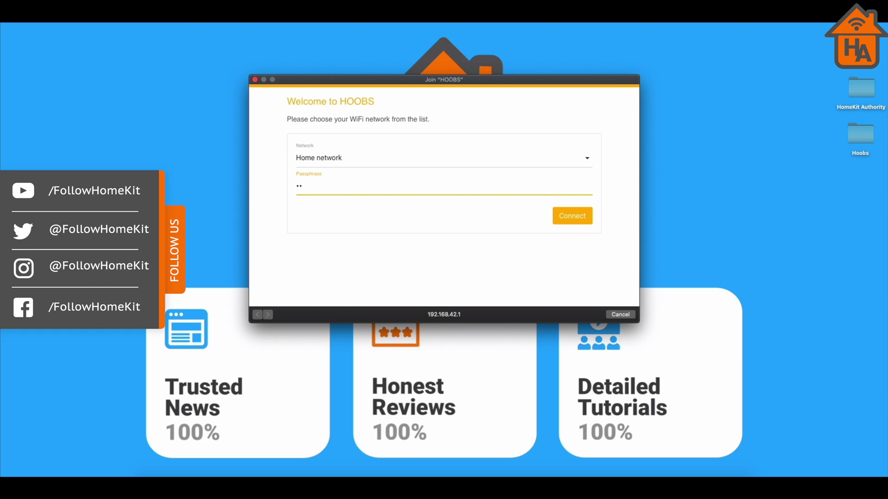
left_click(573, 216)
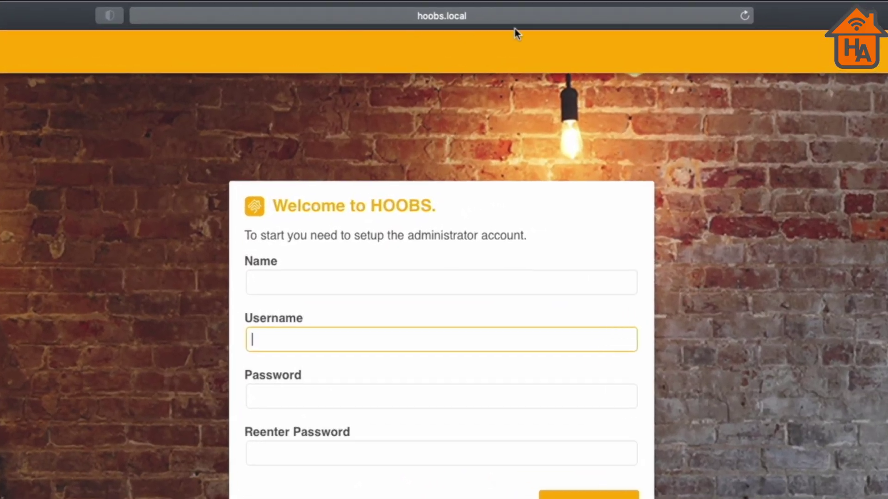
- Enter admin as both name and username, then enter and confirm the account password
left_click(302, 283)
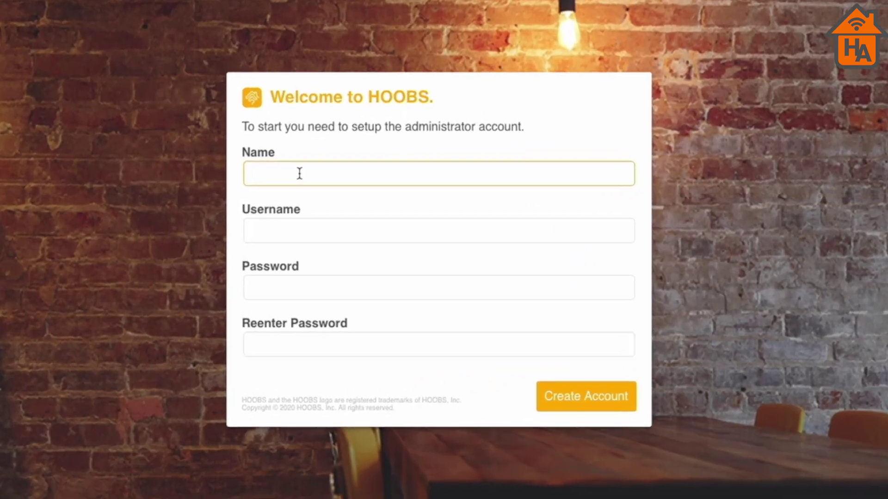
type("admin")
key("Tab")
type("admin")
key("Tab")
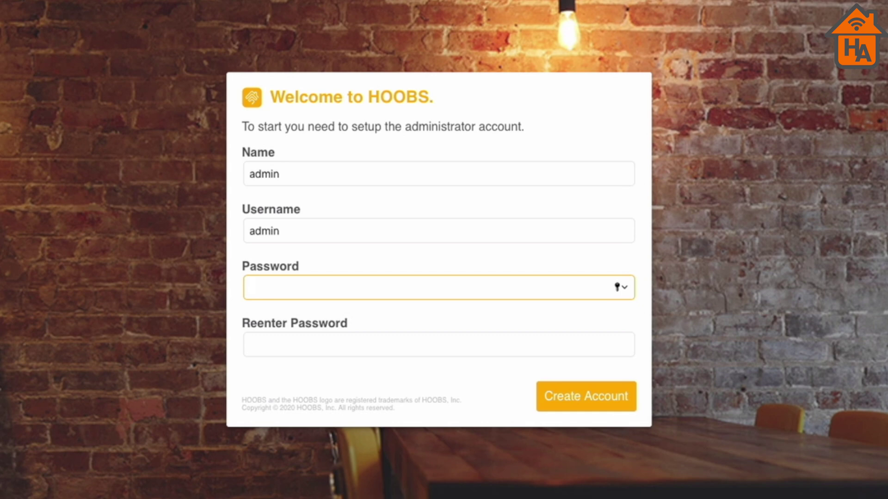
type("••••••••••••")
left_click(301, 344)
type("••")
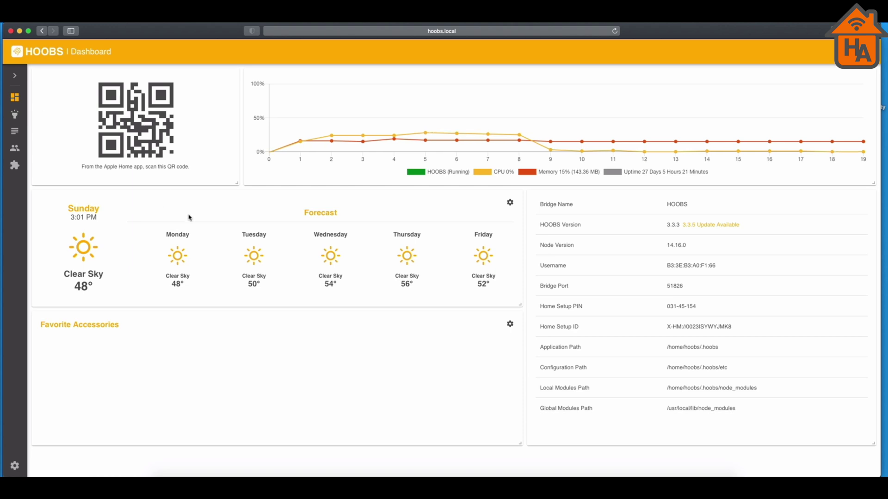
- Open the Accessories page from the sidebar, which lists no accessories yet
left_click(15, 115)
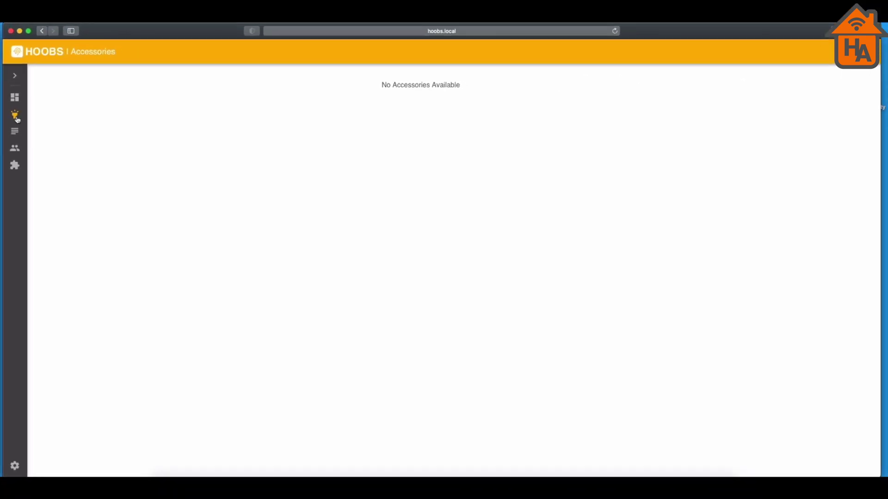
- Open the HOOBS log to confirm the bridge is running on port 51826
left_click(16, 134)
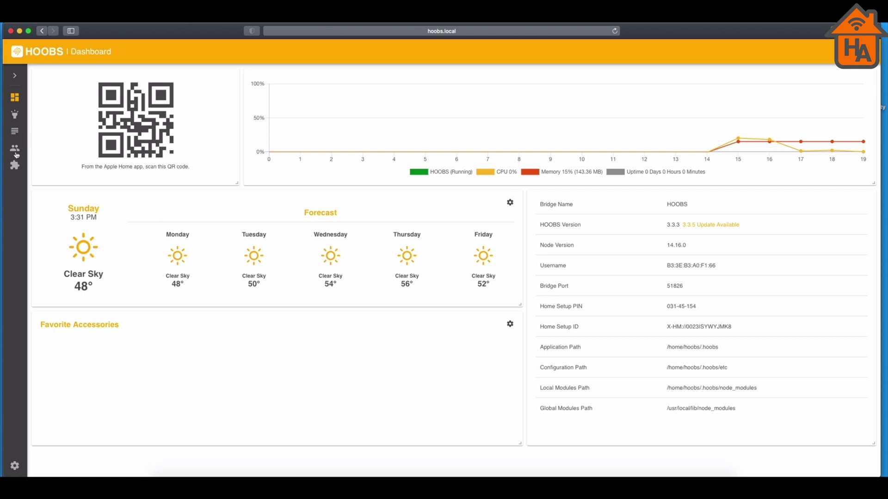
- Search new plugins for dyson, then replace the query with neato to list the Neato plugin
left_click(16, 166)
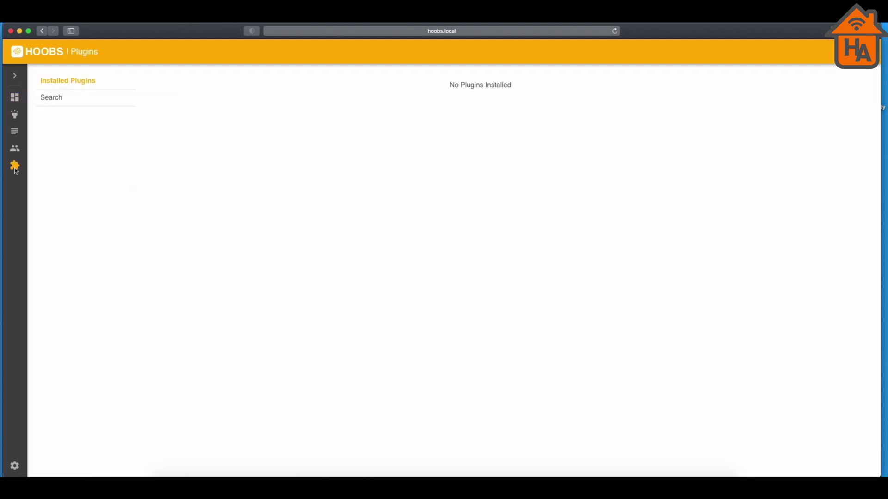
left_click(51, 103)
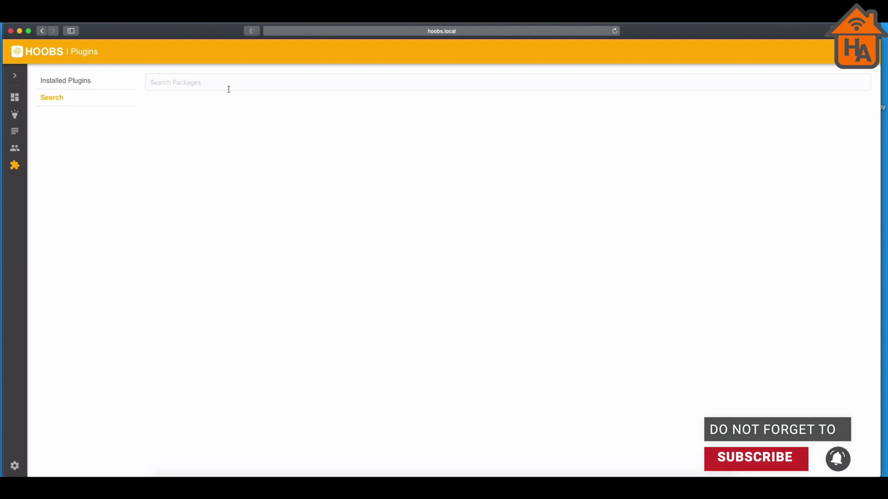
left_click(228, 88)
type("dyson")
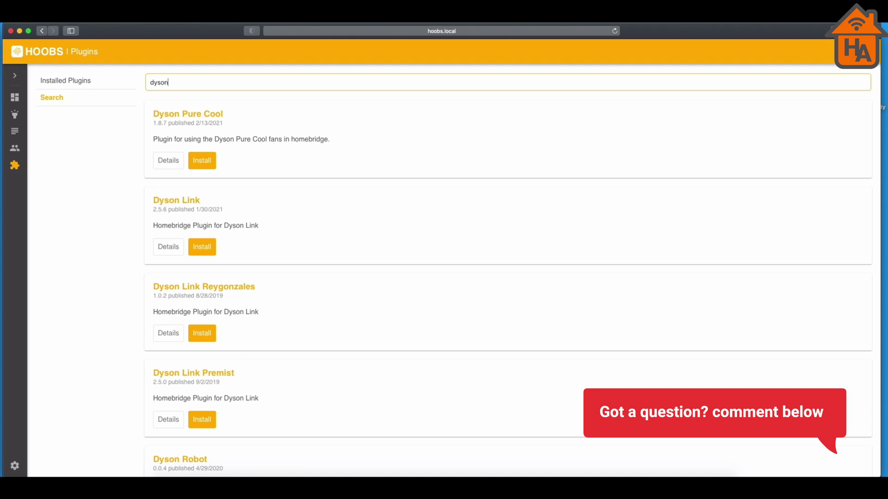
key("BackSpace")
key("BackSpace")
key("BackSpace")
key("BackSpace")
key("BackSpace")
type("neato")
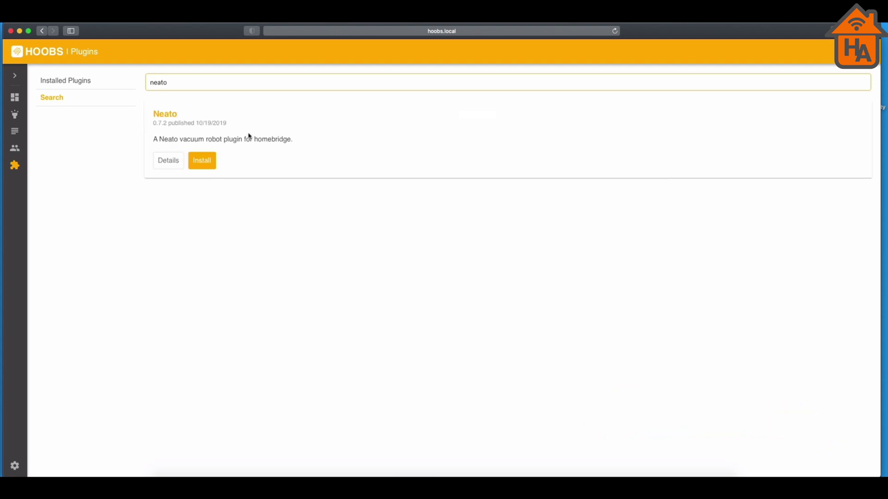
- Install the Neato vacuum plugin and look over its account email and password fields
left_click(202, 163)
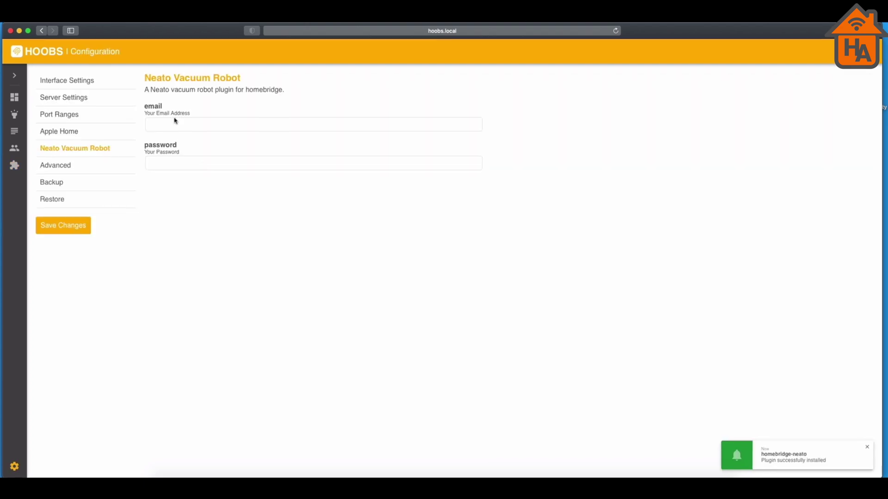
left_click(174, 119)
left_click(177, 165)
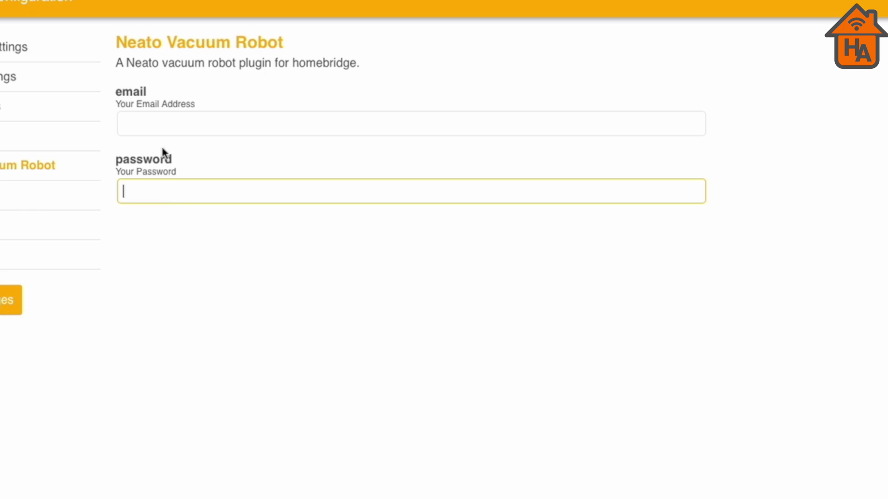
left_click(154, 125)
left_click(160, 191)
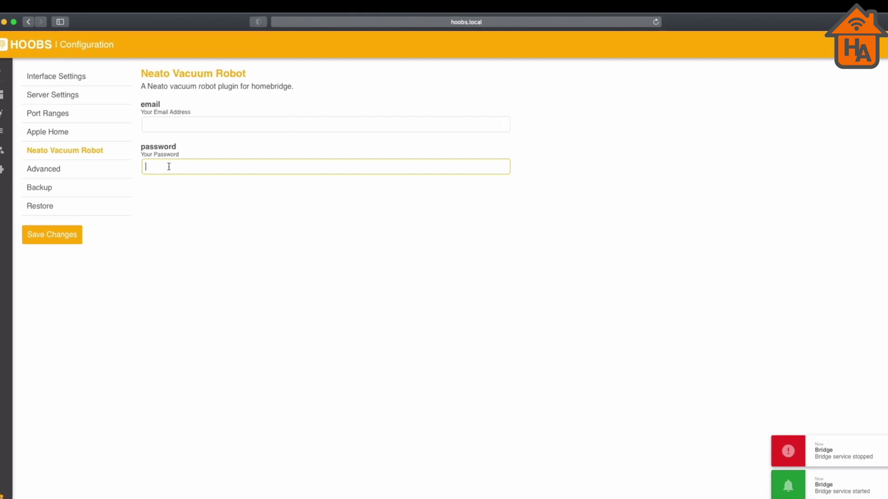
- Show the installed homebridge-neato plugin's readme details
left_click(78, 154)
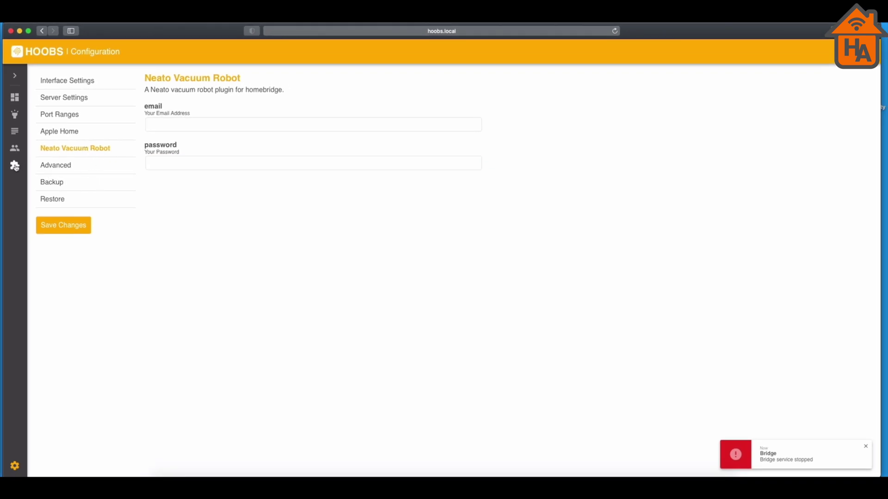
left_click(15, 165)
left_click(168, 141)
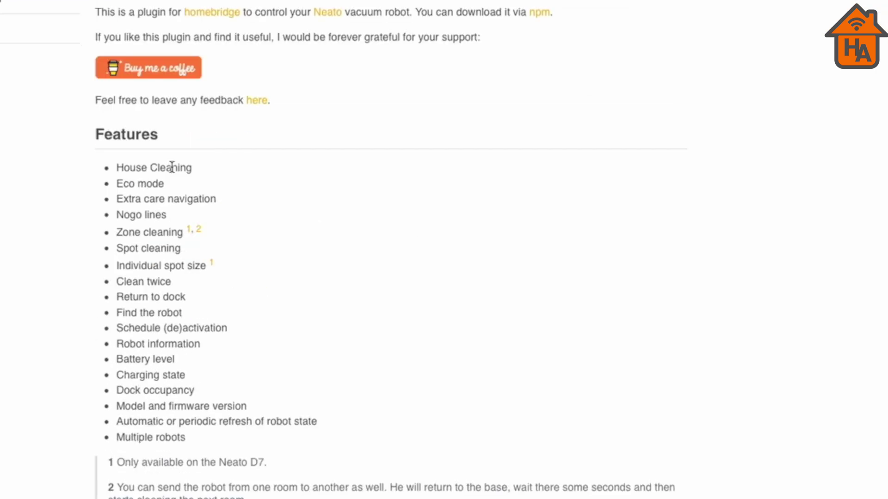
scroll(196, 248, "down", 2)
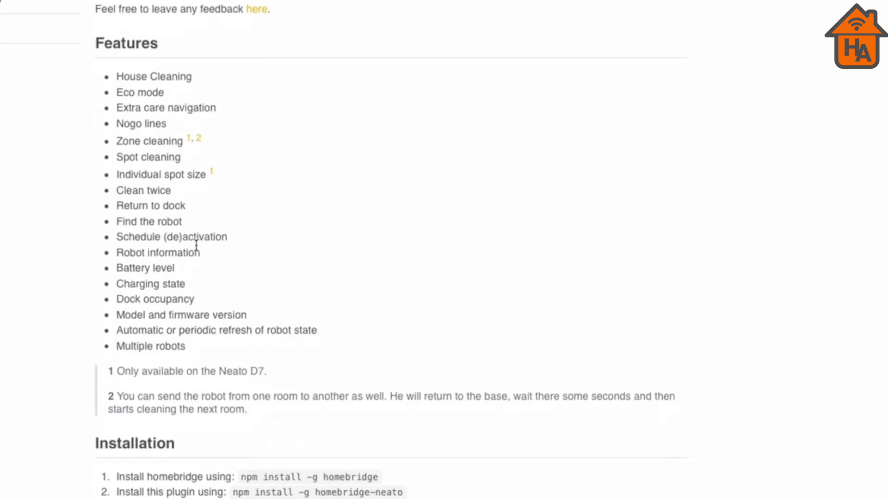
scroll(197, 245, "down", 5)
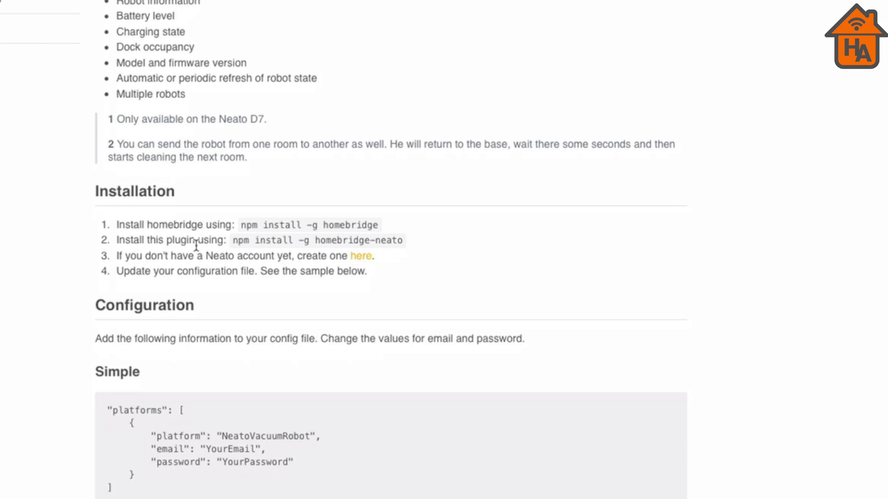
scroll(197, 247, "down", 8)
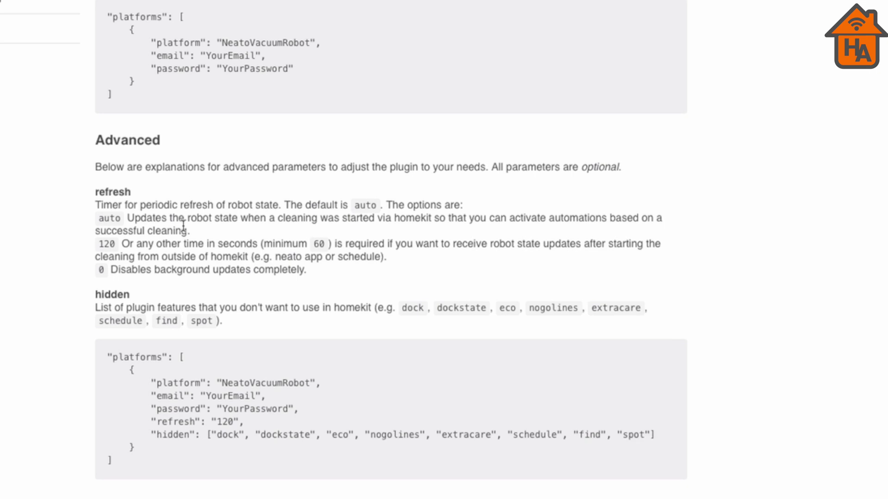
scroll(183, 226, "down", 1)
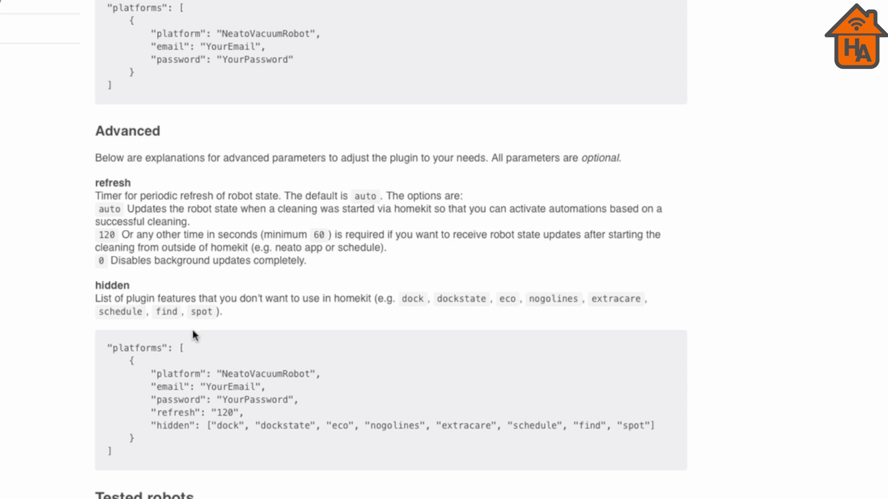
scroll(195, 329, "up", 2)
scroll(194, 330, "up", 5)
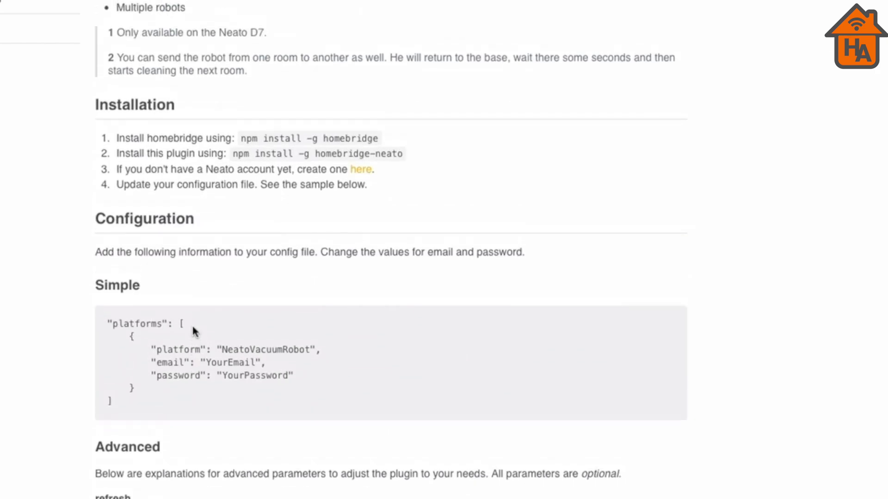
scroll(203, 325, "up", 5)
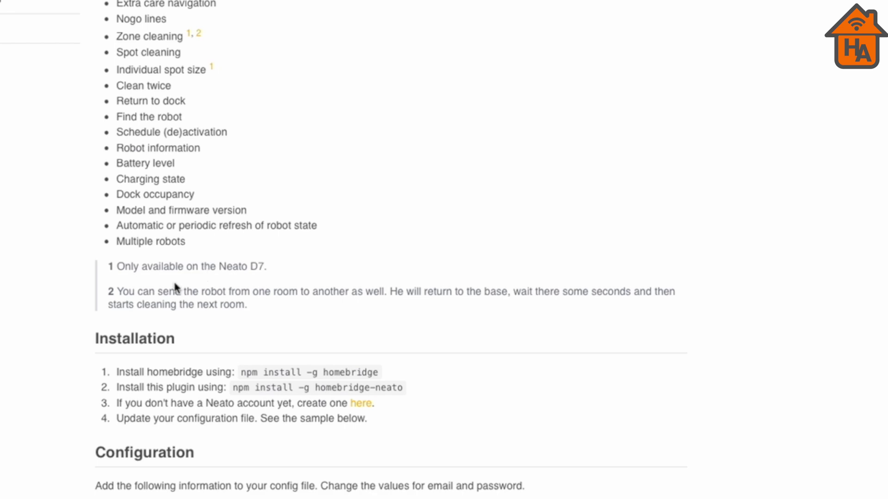
scroll(176, 287, "down", 10)
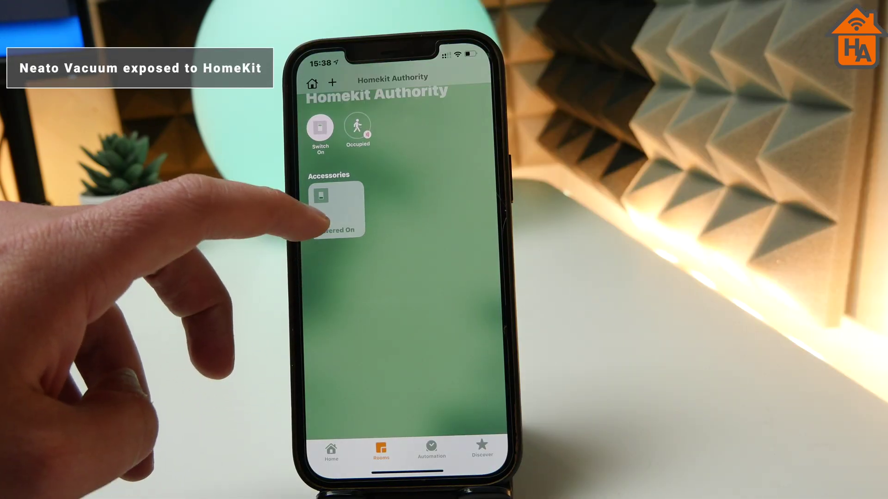
- Open the vacuum tile and scroll to its Neato Robotics BotVacD5Connected device details
left_click(336, 221)
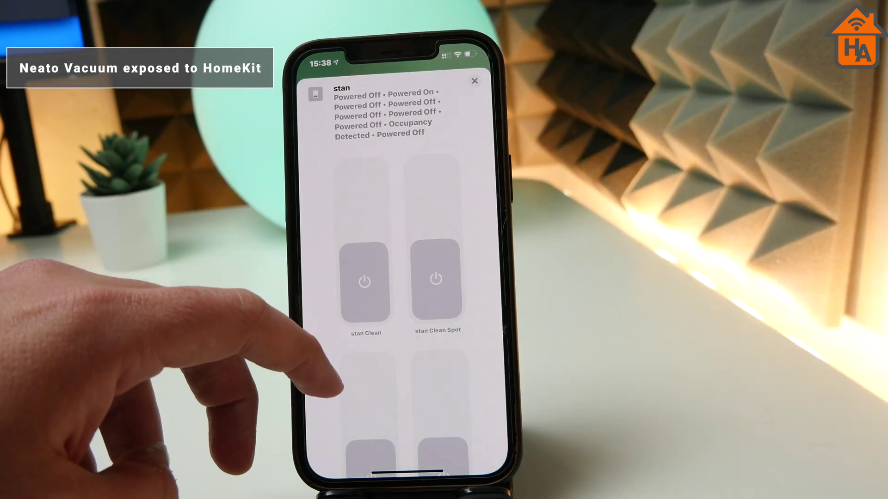
scroll(369, 277, "down", 3)
scroll(370, 277, "down", 5)
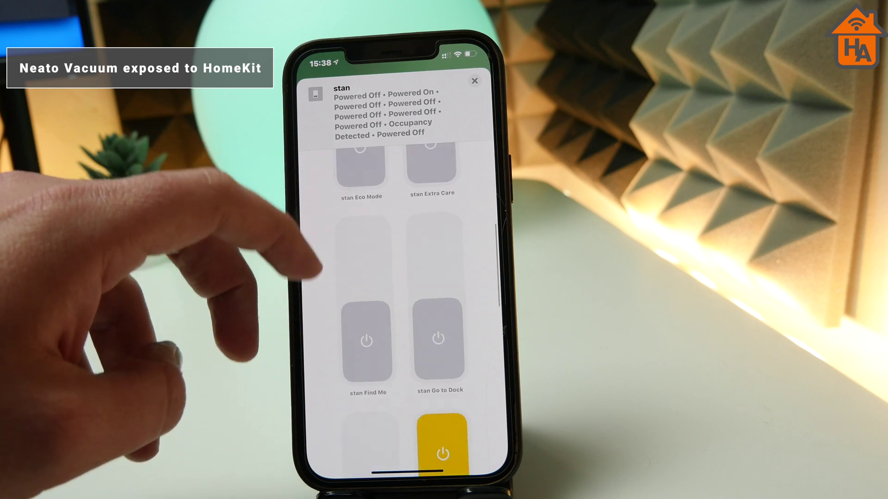
scroll(397, 301, "down", 5)
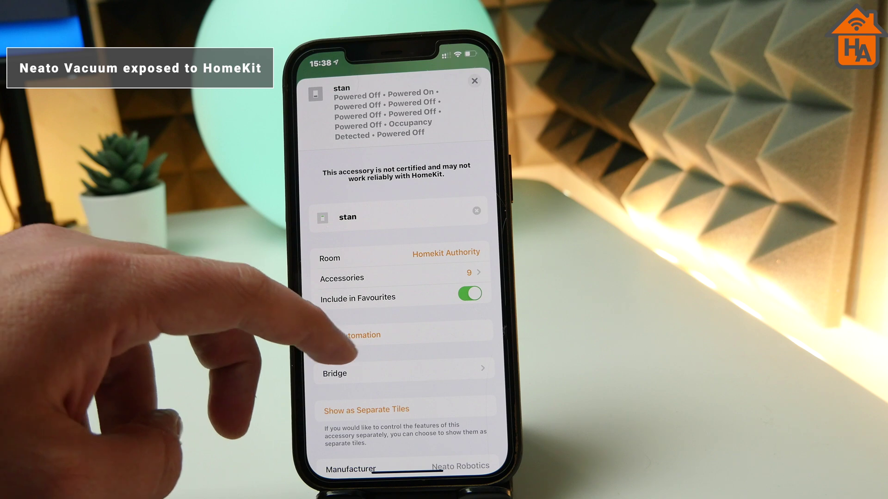
scroll(397, 301, "down", 5)
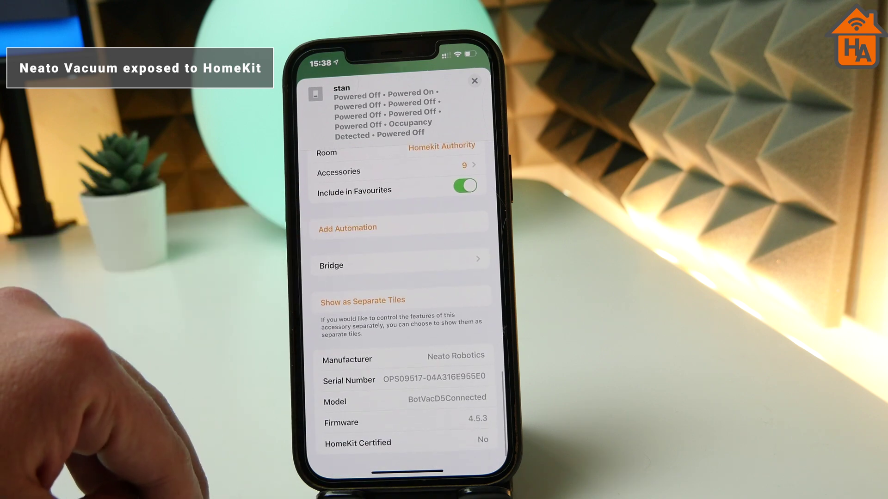